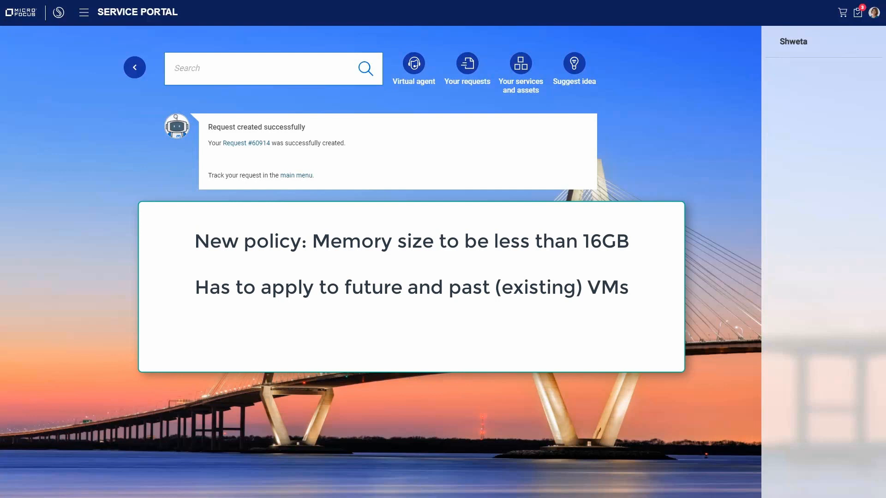
Step: Open the service instance of the active vCenter Compute - Deploy VM from Template subscription and view its vCenter Server component
left_click(520, 63)
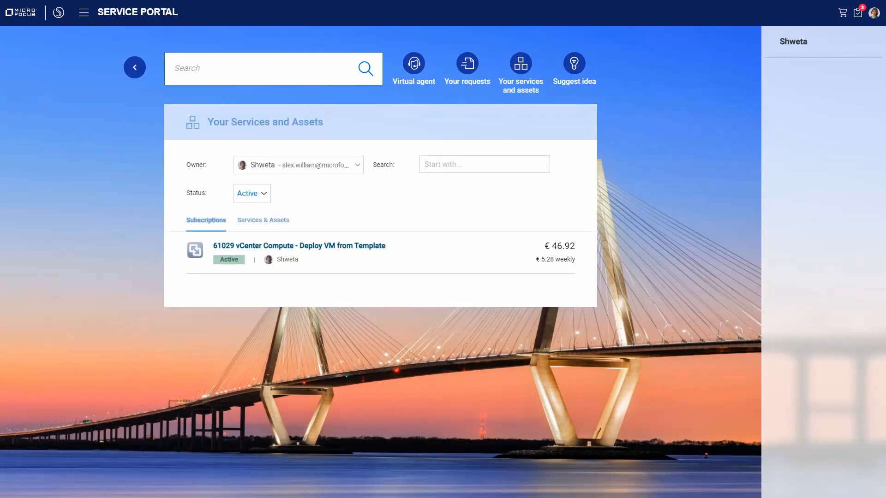
left_click(299, 246)
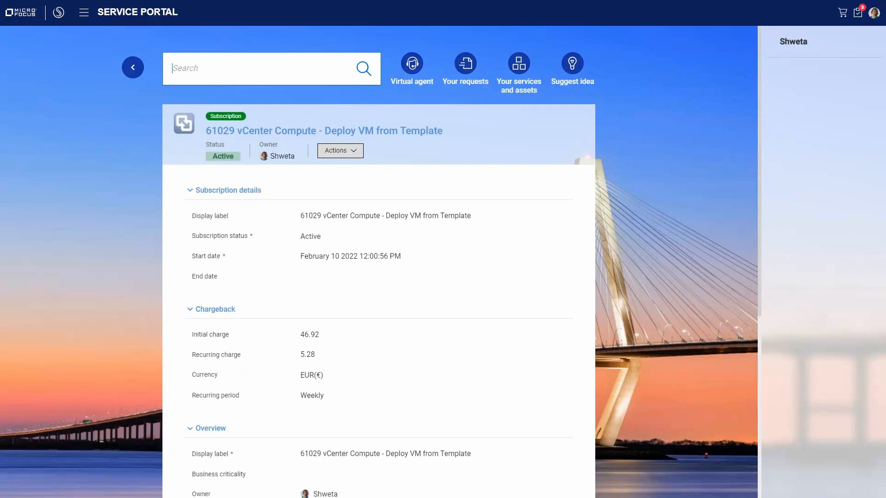
left_click(340, 151)
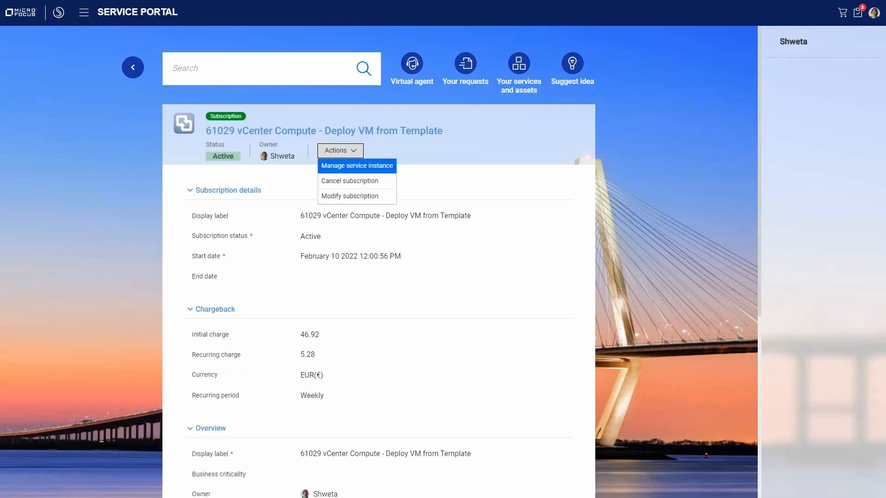
left_click(356, 166)
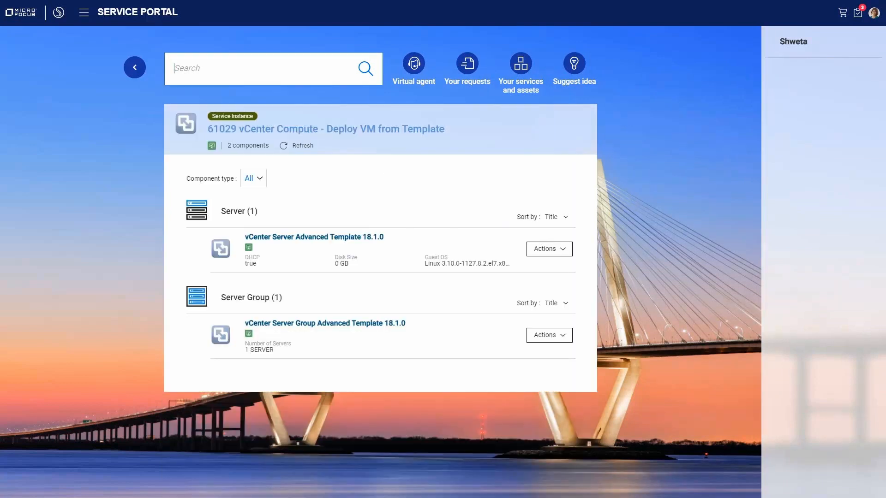
left_click(314, 238)
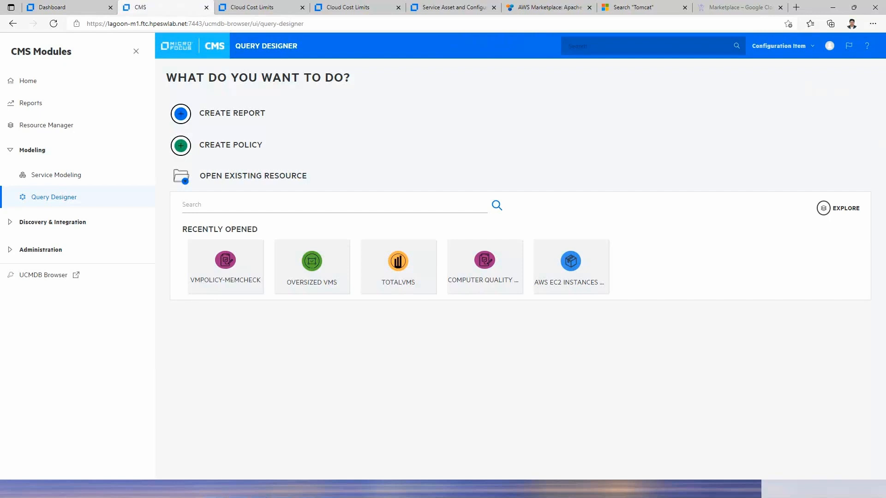
Step: Switch to CMS Query Designer, review the Computer conditions of the VMPOLICY-Memcheck policy, and show the matching Computer instances
left_click(403, 272)
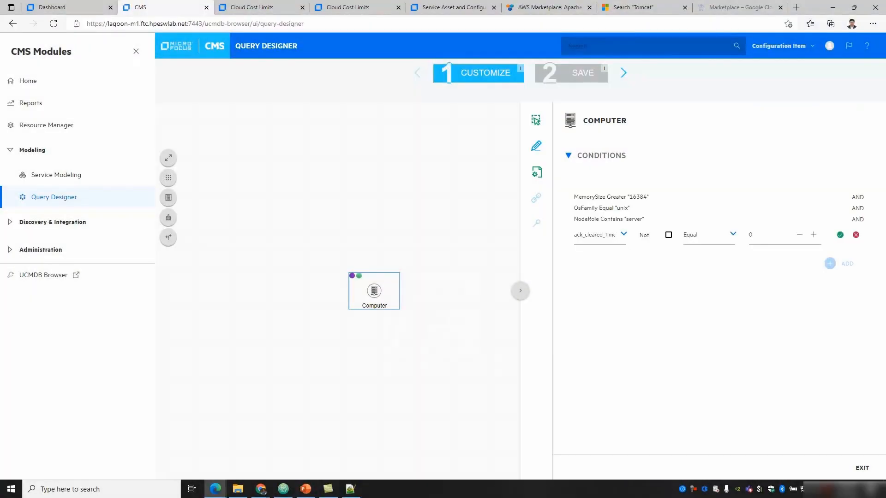
left_click(623, 235)
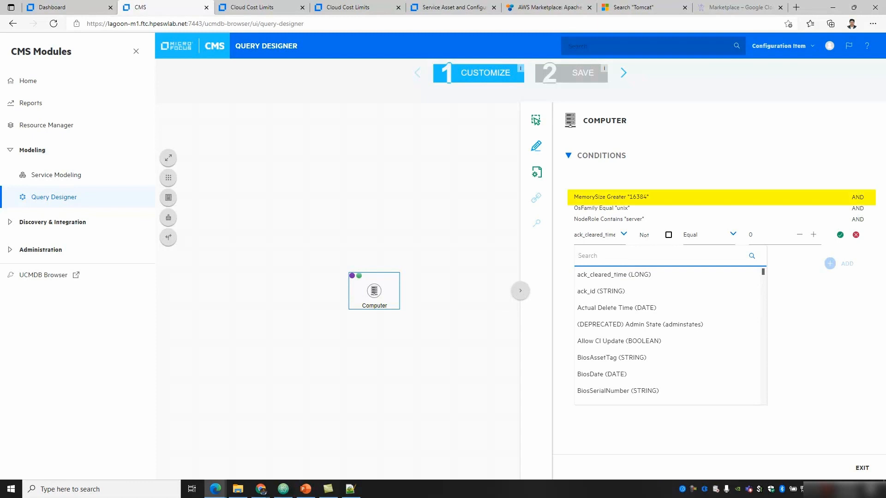
key("Escape")
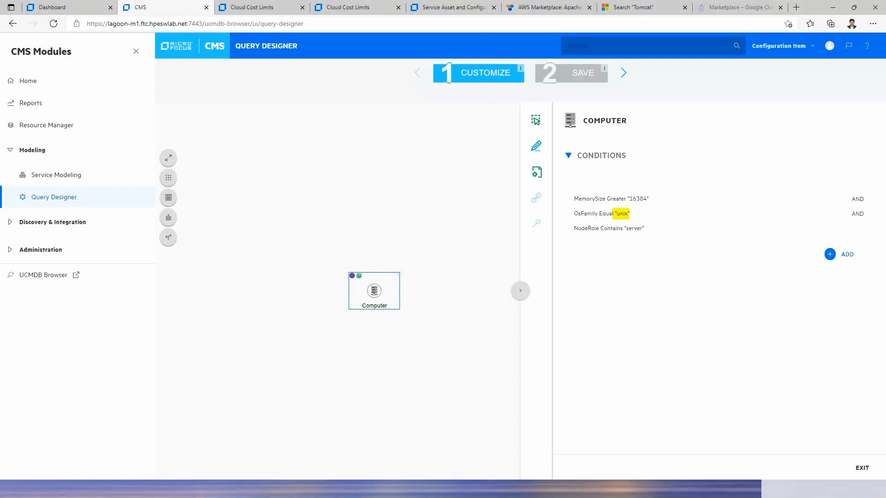
left_click(399, 273)
left_click(440, 285)
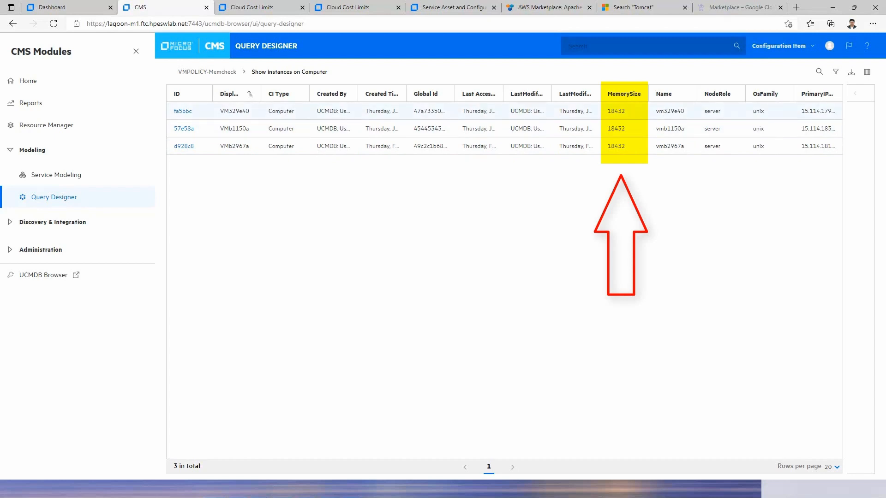
Step: Download the Computer instance list as a PDF and look through its columns
left_click(852, 72)
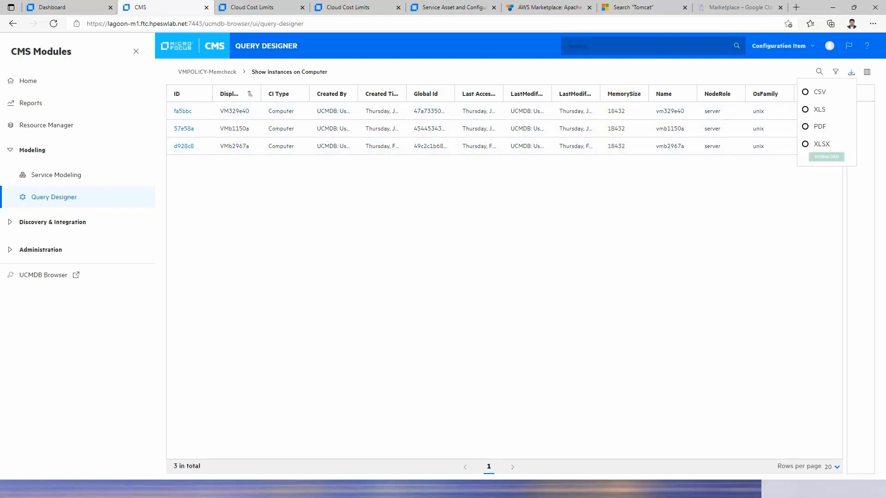
left_click(806, 91)
left_click(806, 109)
left_click(806, 126)
left_click(827, 157)
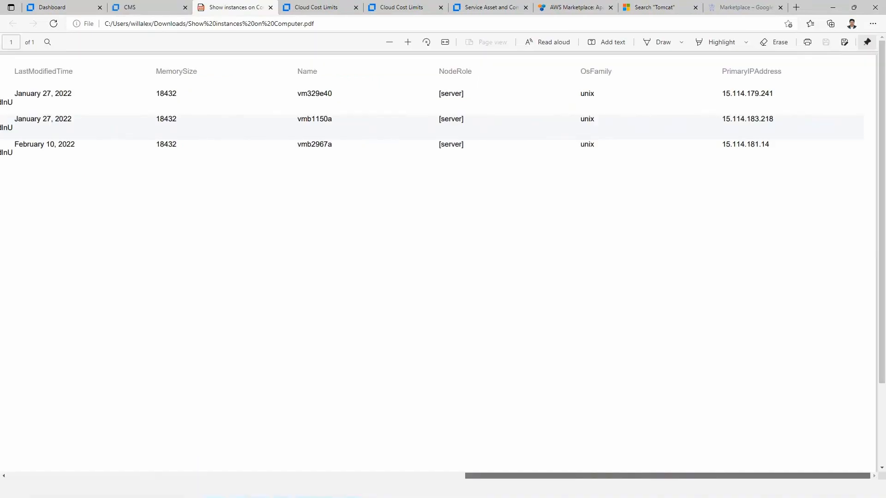
scroll(436, 272, "left", 10)
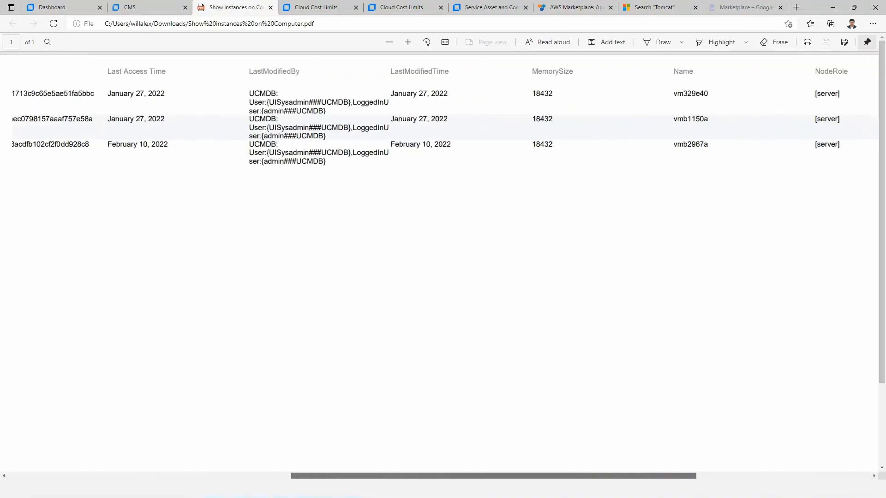
Step: Return to Query Designer, open the OverSized VMs compliance report, and browse the policies available for it
left_click(131, 7)
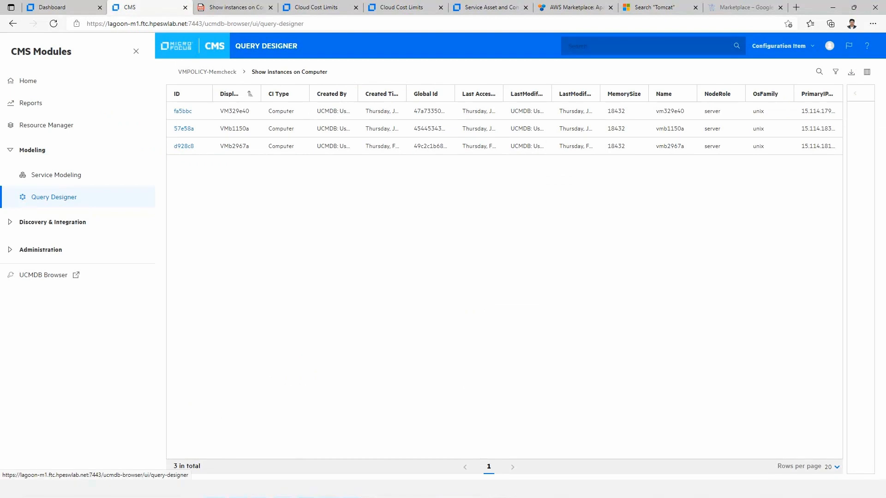
left_click(54, 197)
left_click(485, 299)
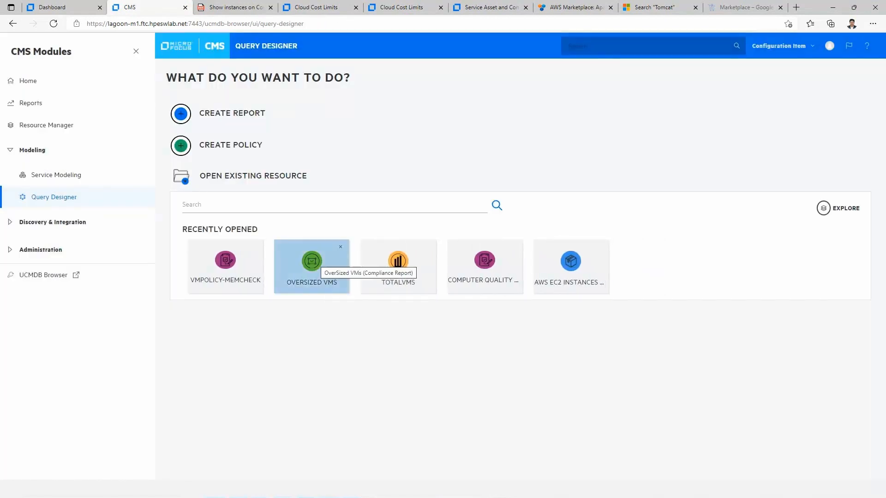
left_click(317, 261)
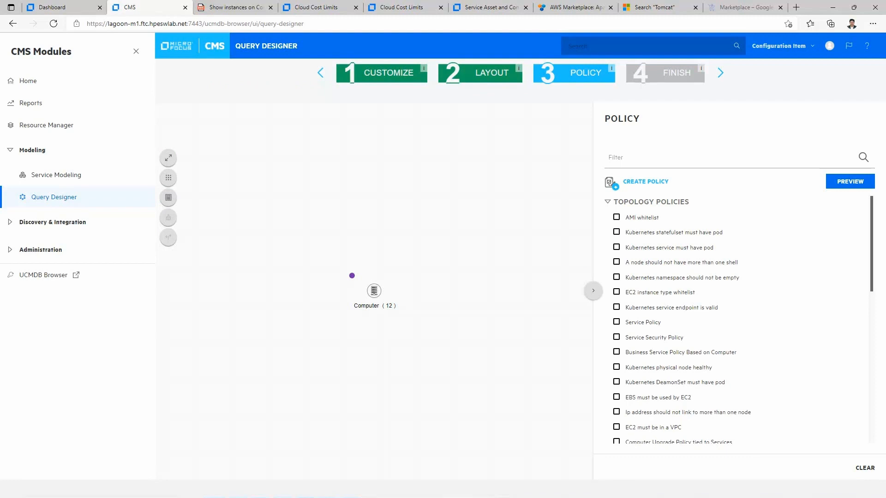
scroll(739, 319, "down", 4)
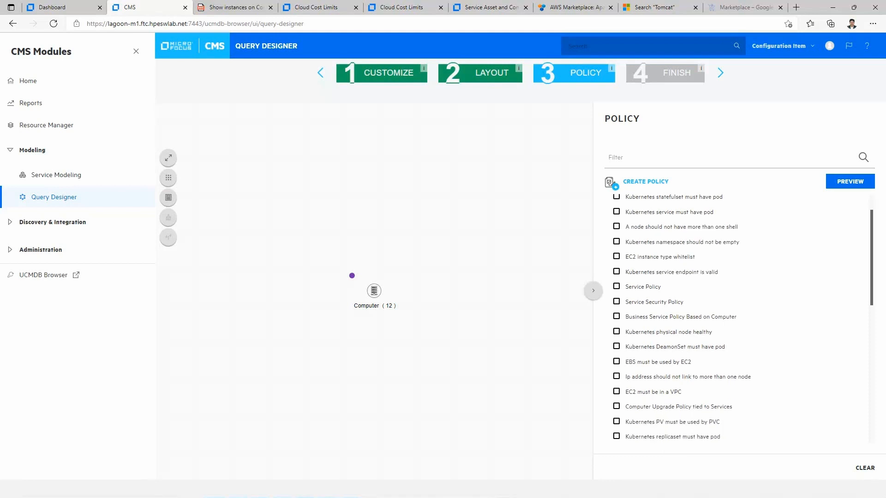
scroll(738, 318, "down", 4)
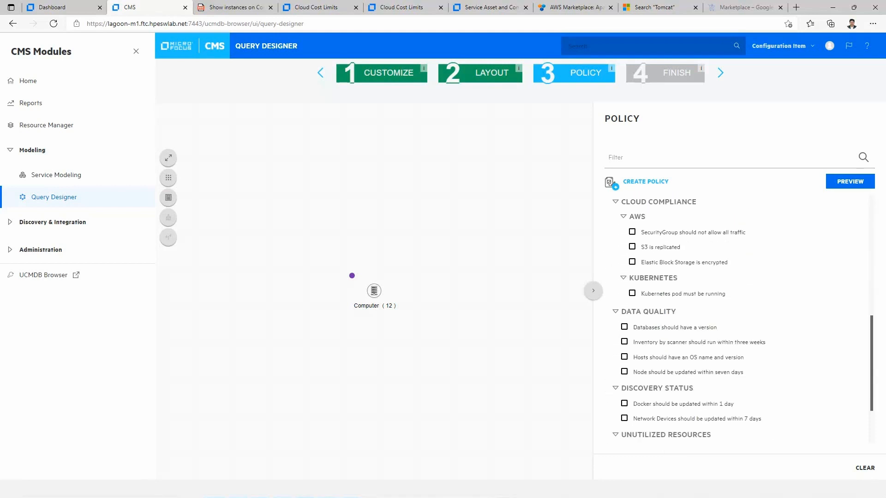
scroll(739, 318, "up", 7)
scroll(738, 318, "down", 5)
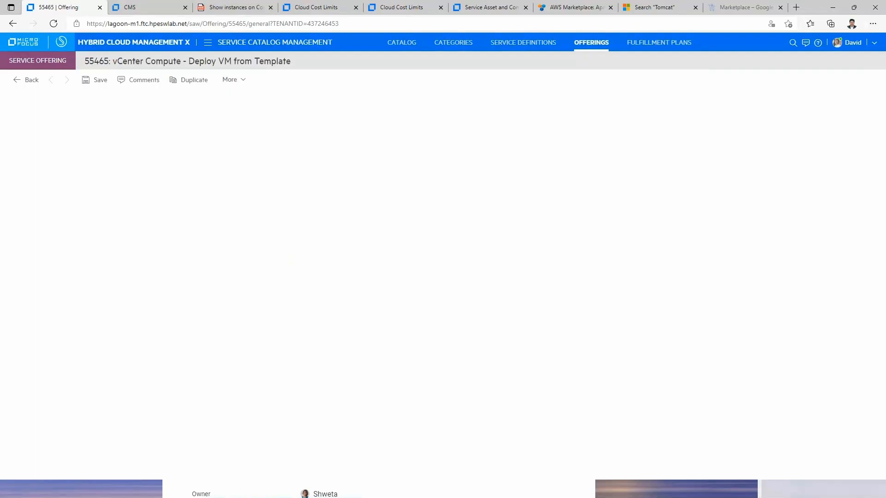
Step: Switch to Service Catalog Management and review the After change rules of the vCenter Compute - Deploy VM from Template offering
left_click(29, 166)
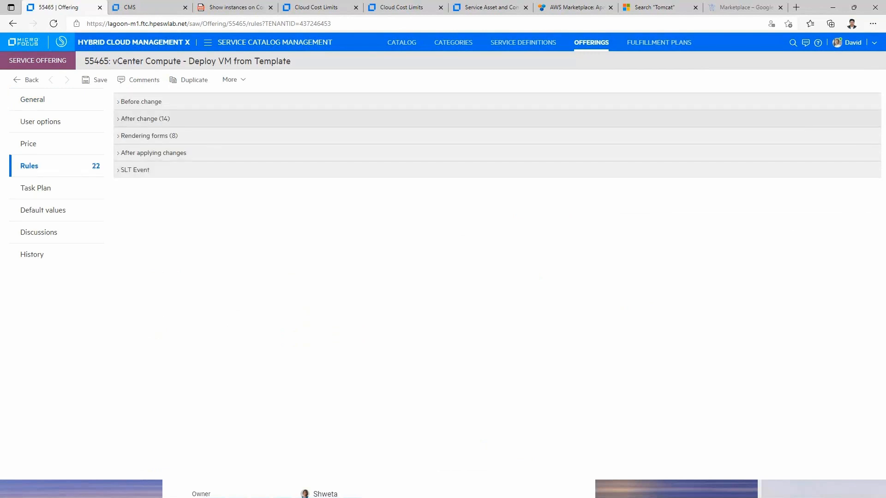
left_click(145, 118)
scroll(462, 277, "down", 6)
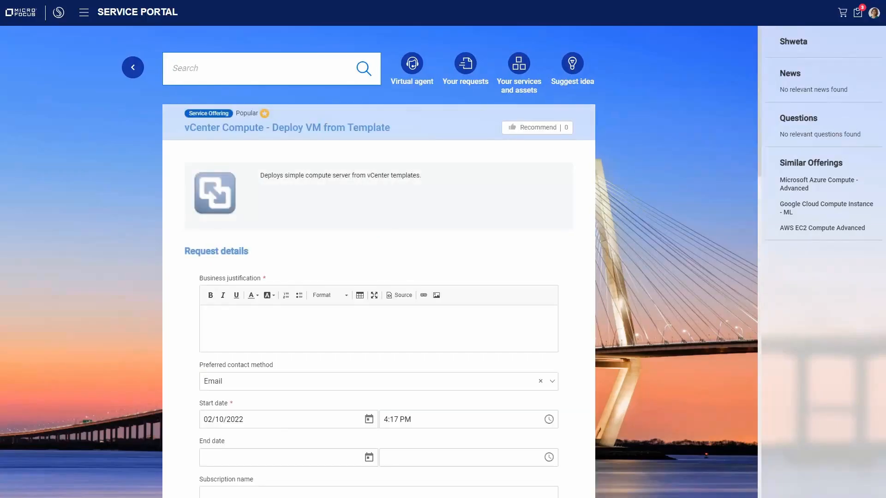
Step: In the Service Portal's vCenter Compute - Deploy VM from Template request, enter the business justification "For AOS Project"
left_click(206, 311)
type("F")
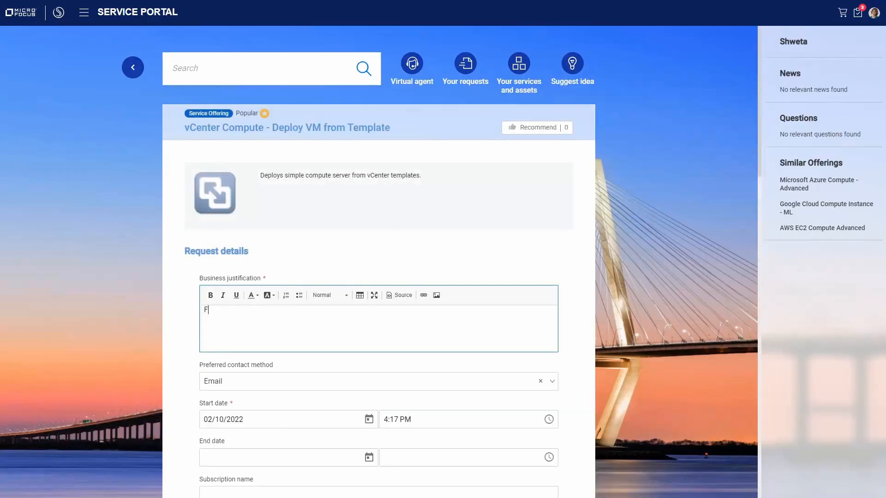
type("or AOS Project")
Step: Configure the Custom instance with 18432 MB memory and 6 CPU cores, and choose Production as the environment
scroll(379, 259, "down", 14)
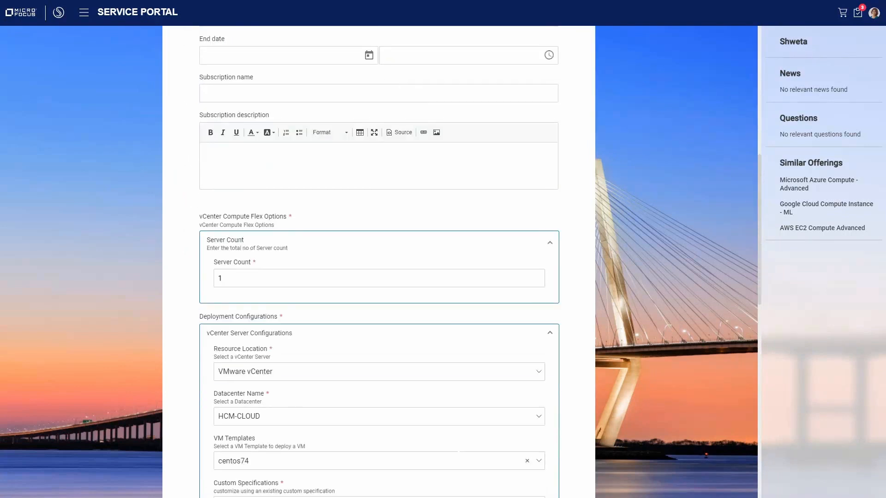
scroll(379, 338, "down", 5)
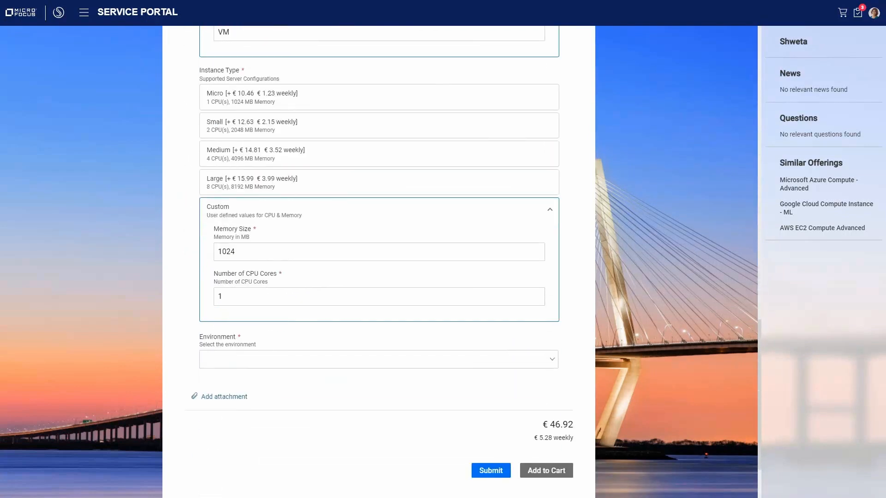
left_click(379, 359)
left_click(379, 376)
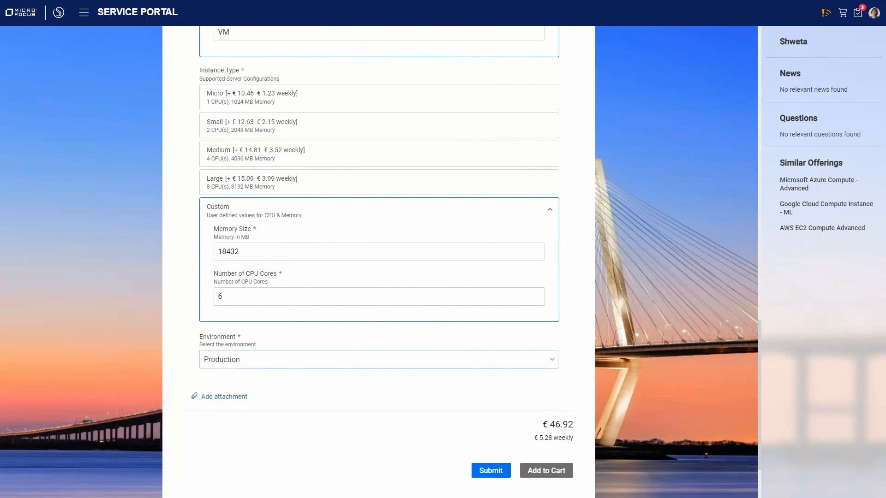